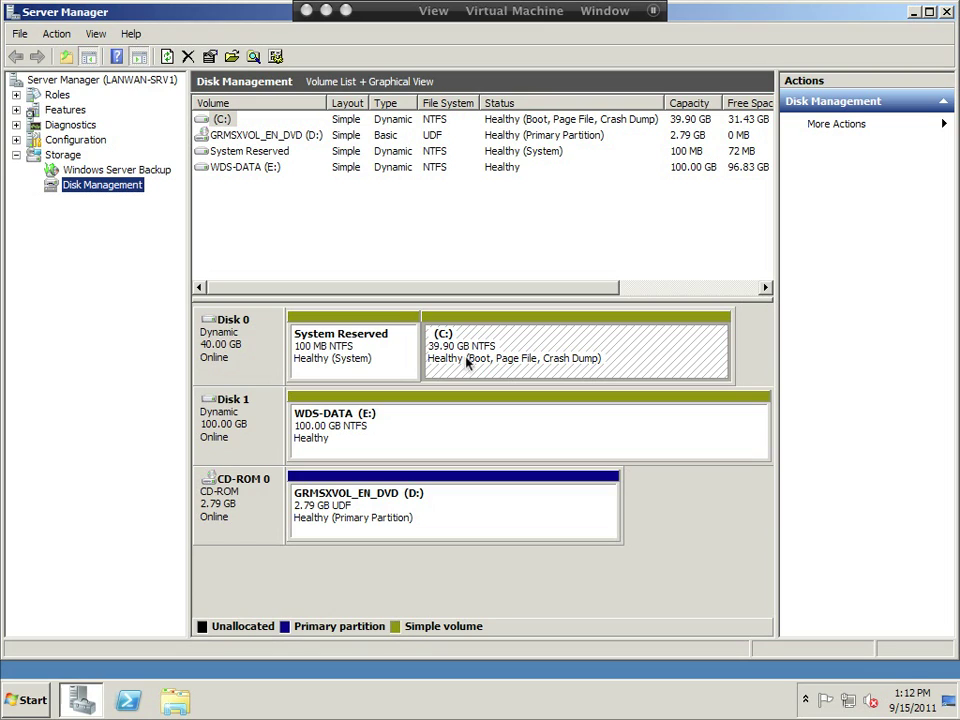
- Browse Windows Deployment Services to the server's ImageGroup1 install images and widen the Image Name column to read them
click(16, 94)
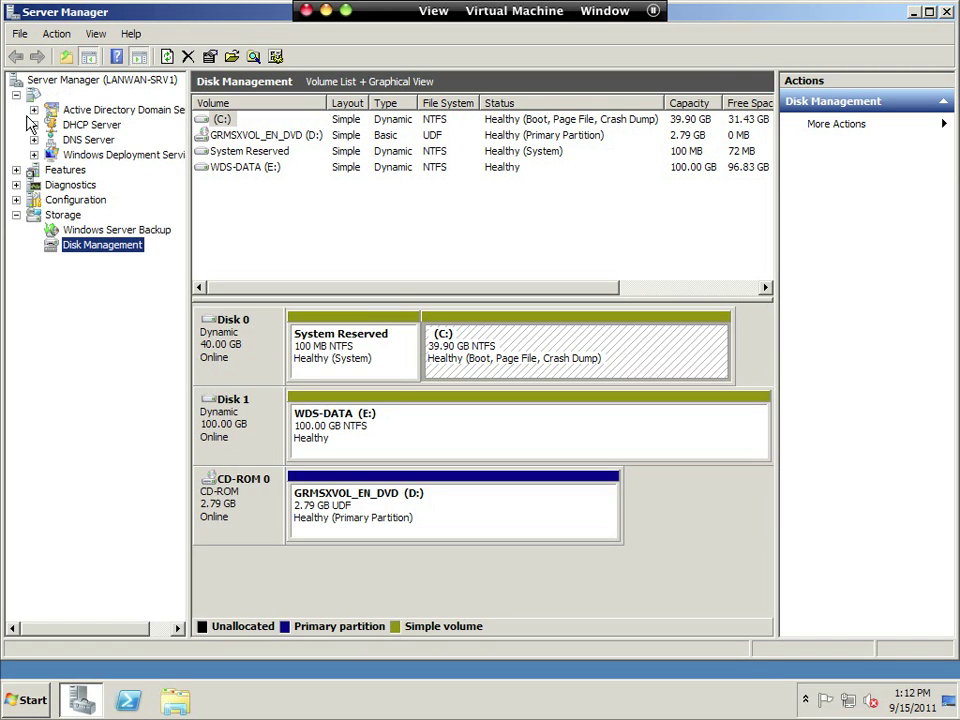
click(34, 155)
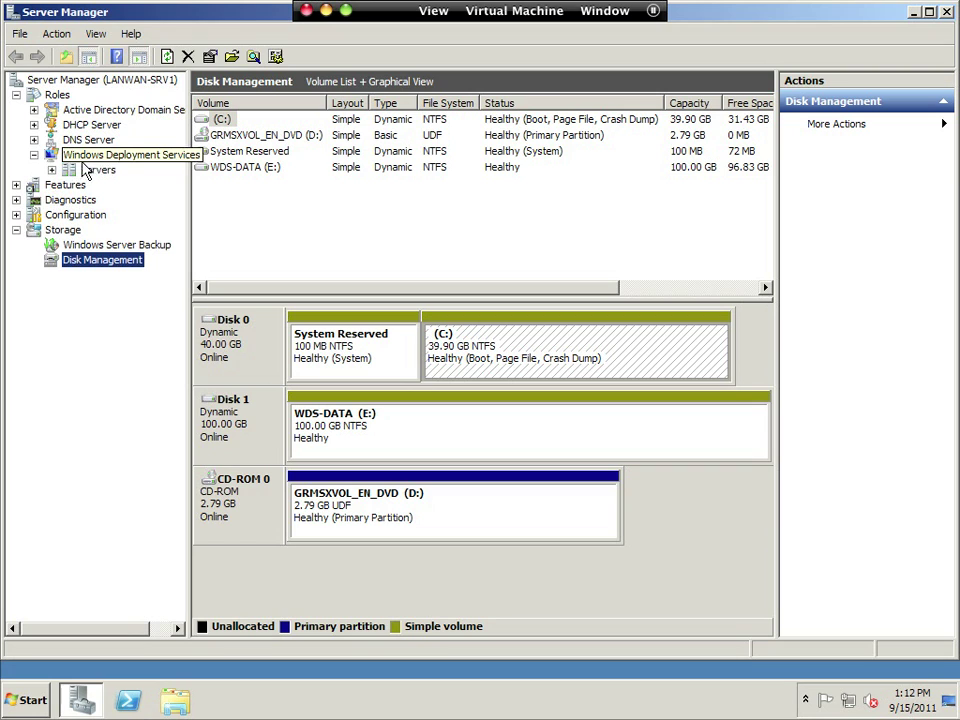
click(51, 170)
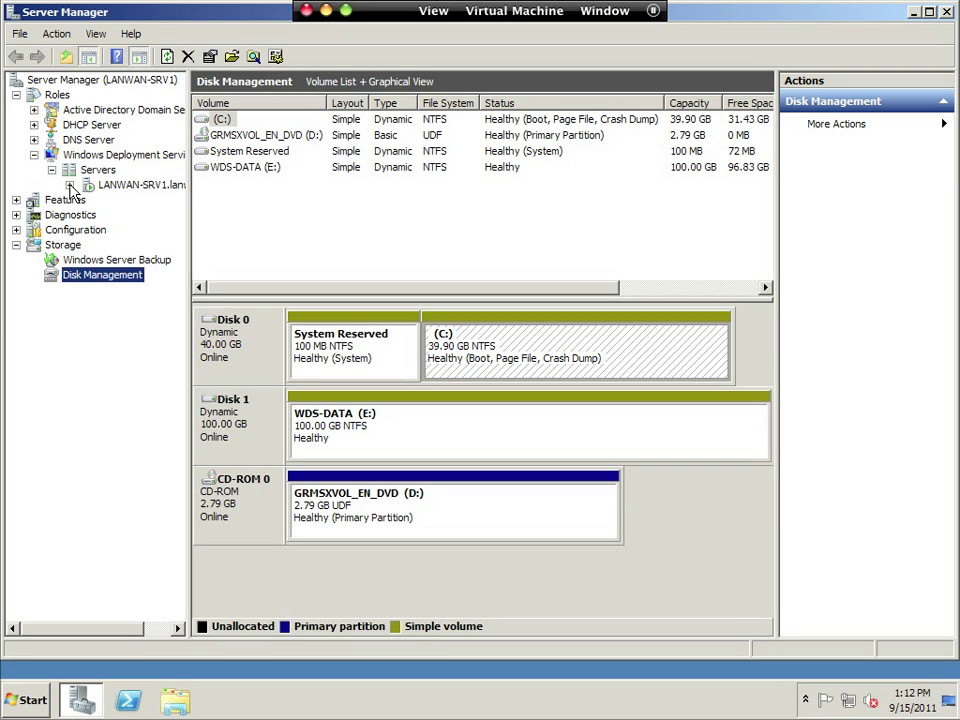
click(70, 185)
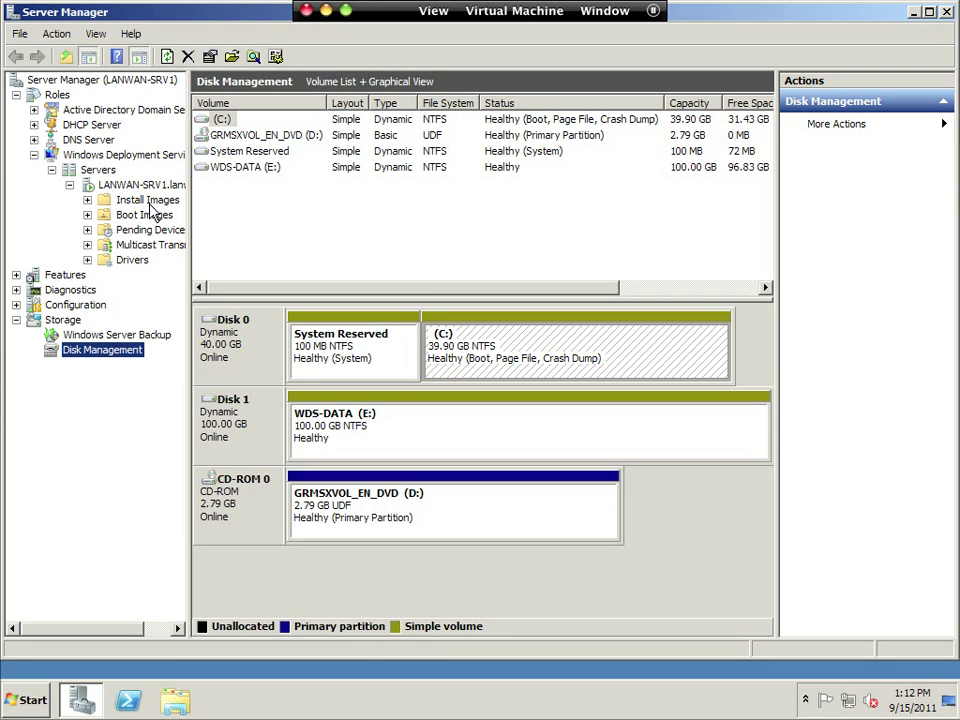
click(130, 200)
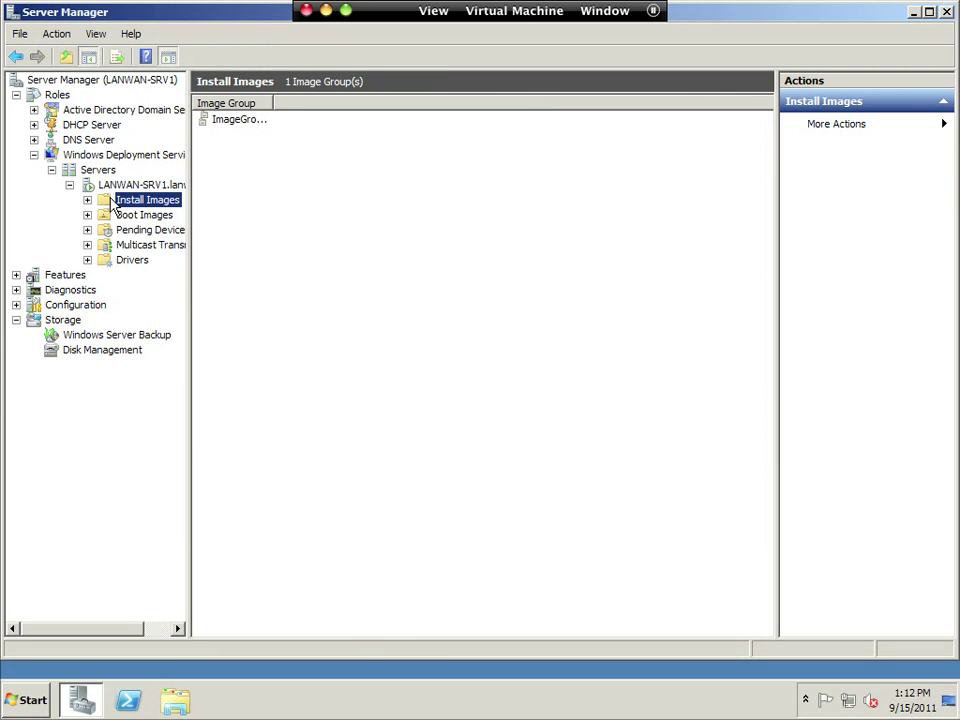
double_click(120, 201)
click(126, 215)
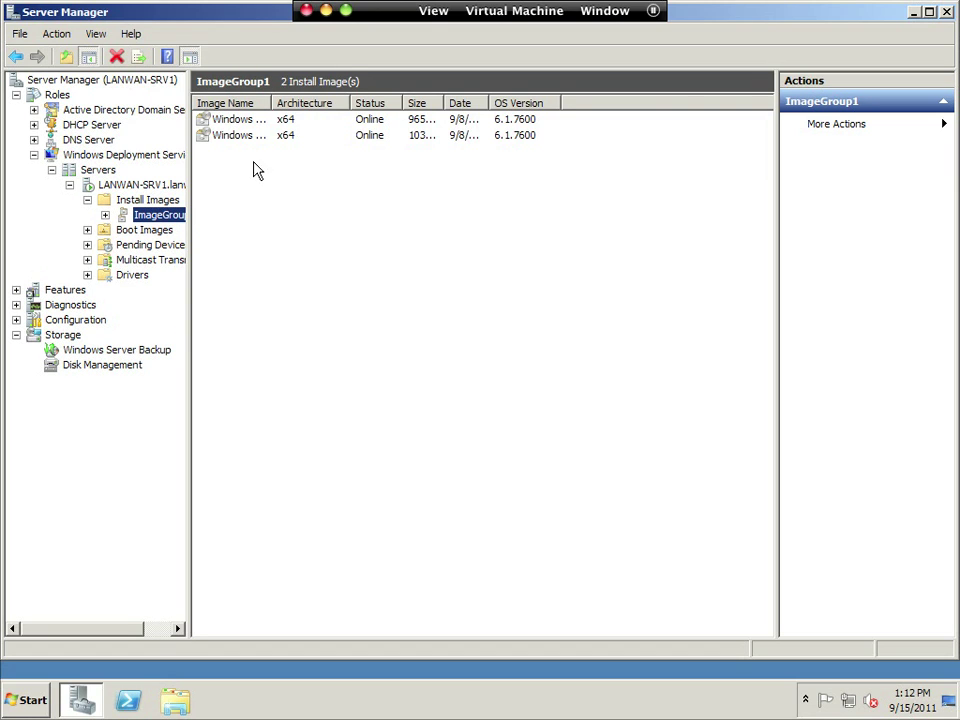
drag(271, 103, 351, 102)
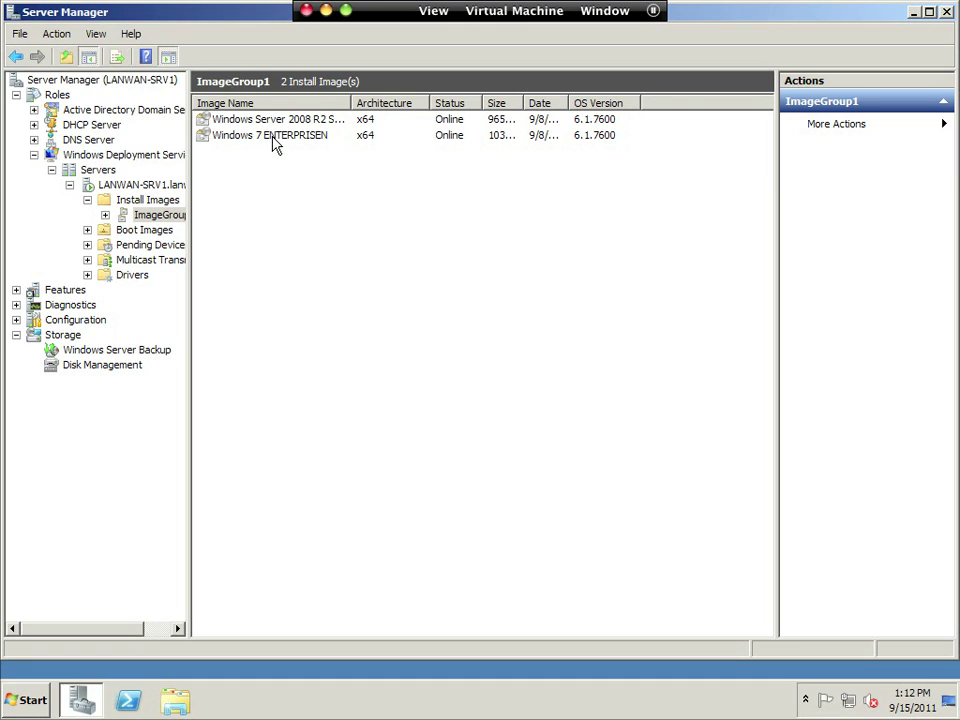
- Display the server's boot images and widen the Image Name column to show the full name
click(118, 231)
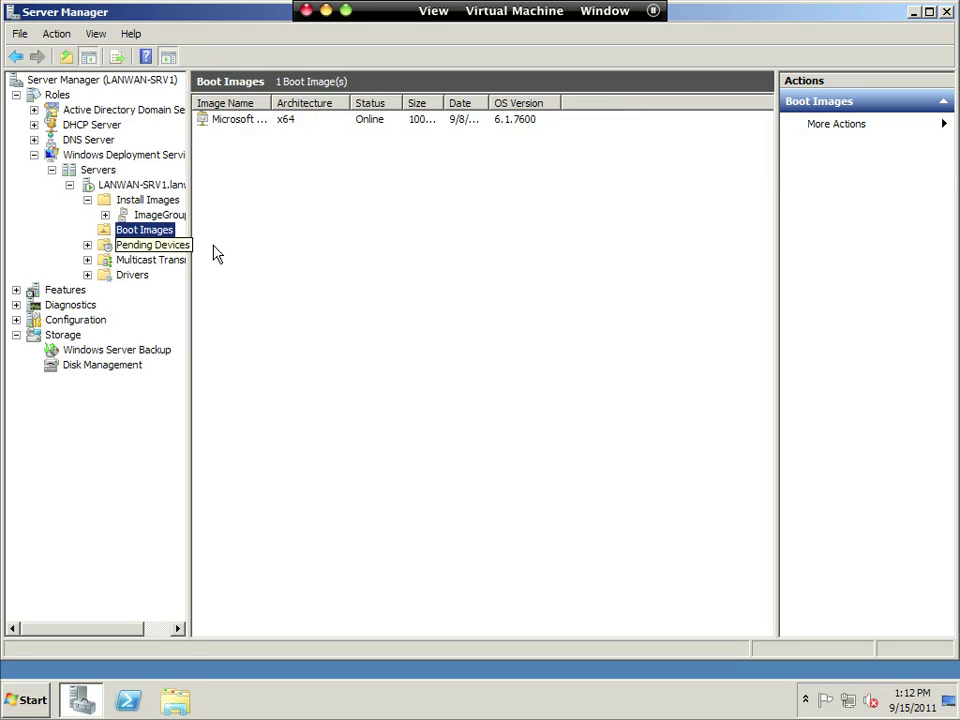
click(235, 125)
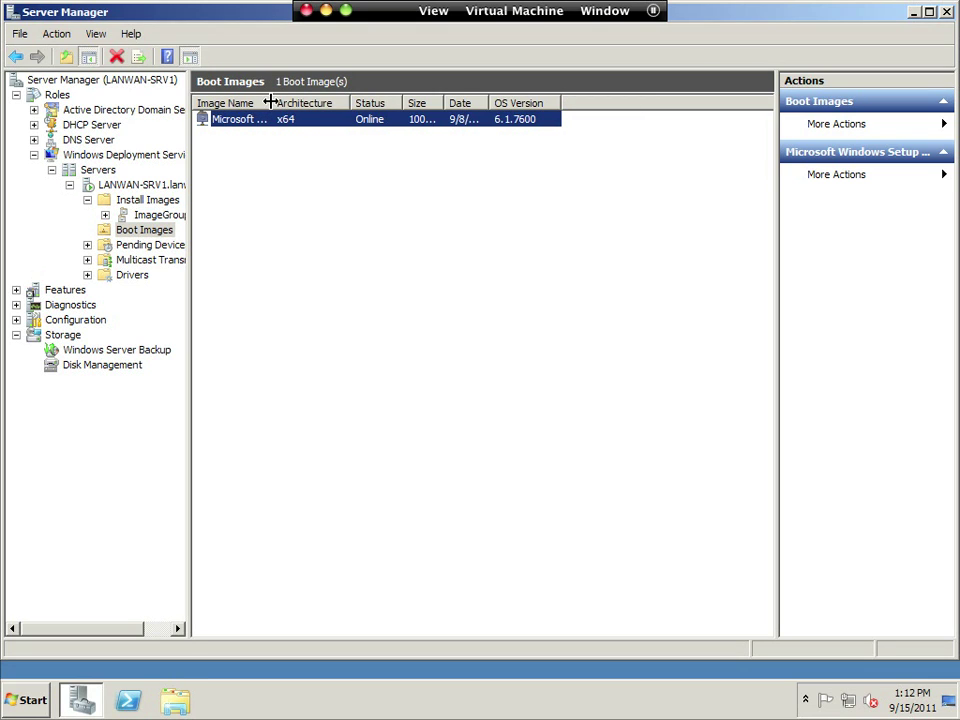
drag(271, 103, 360, 104)
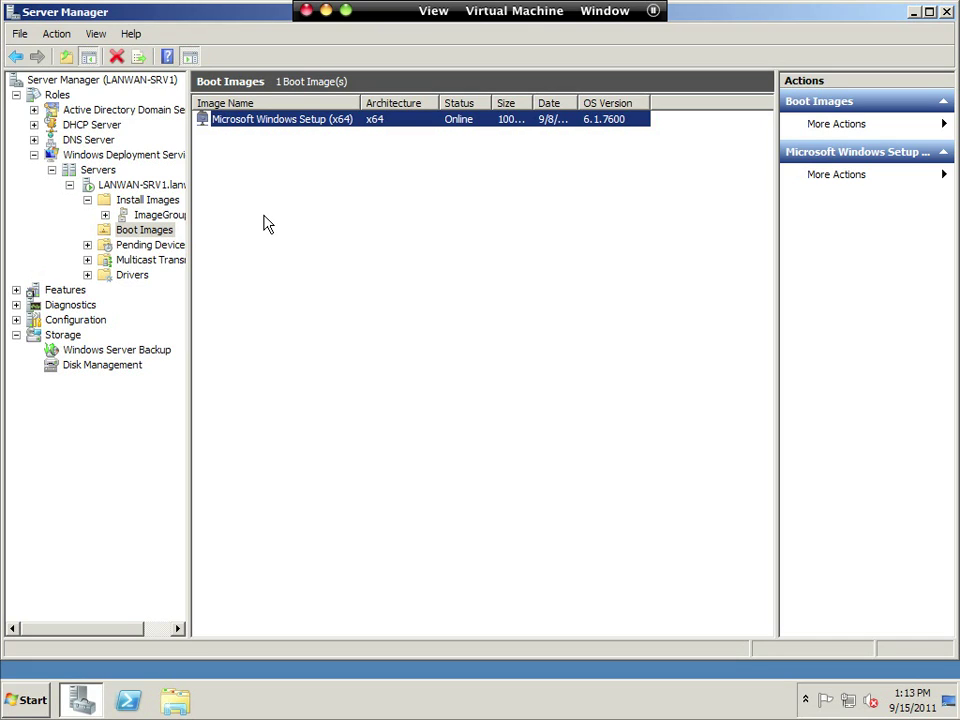
- Start a capture image from Microsoft Windows Setup (x64), named Capture Image, with description "use to capture a clean, perfect installation of a workstation"
right_click(277, 125)
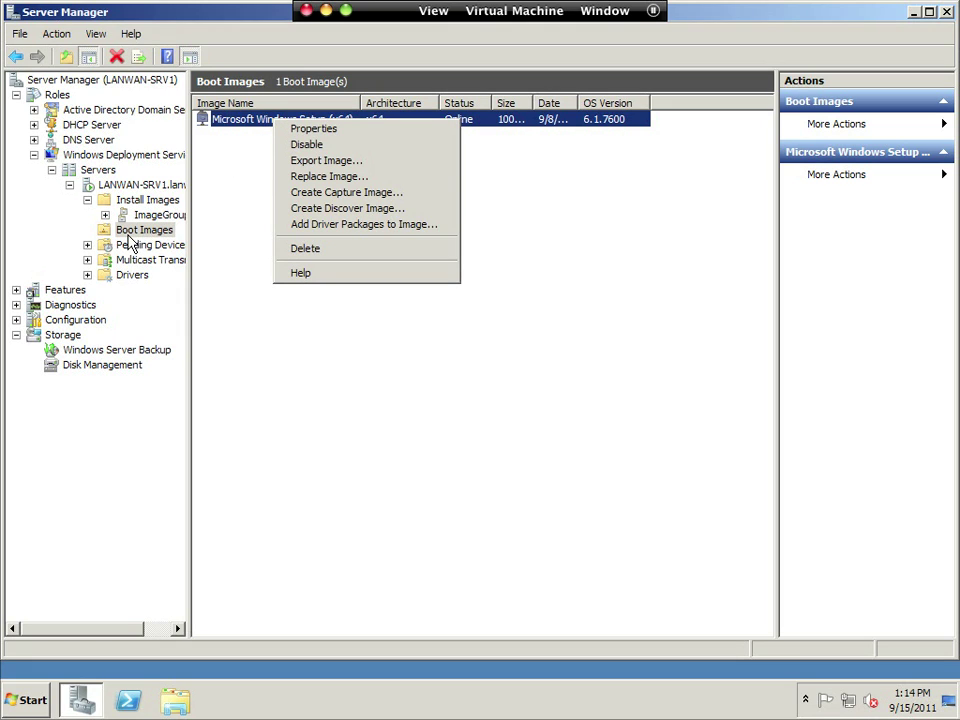
click(378, 193)
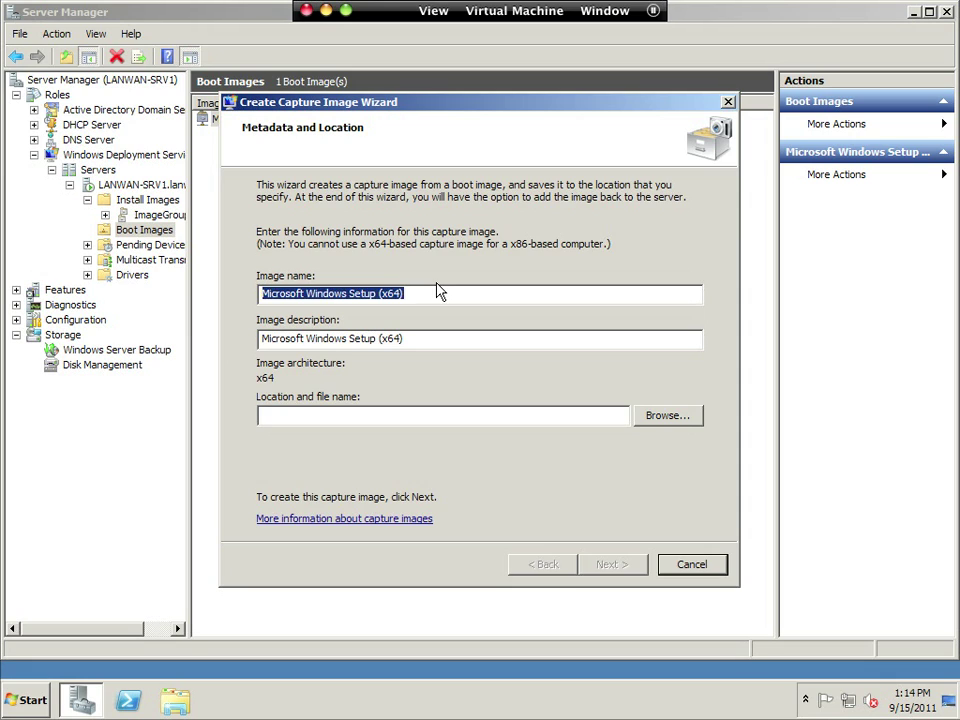
text(Capture Image)
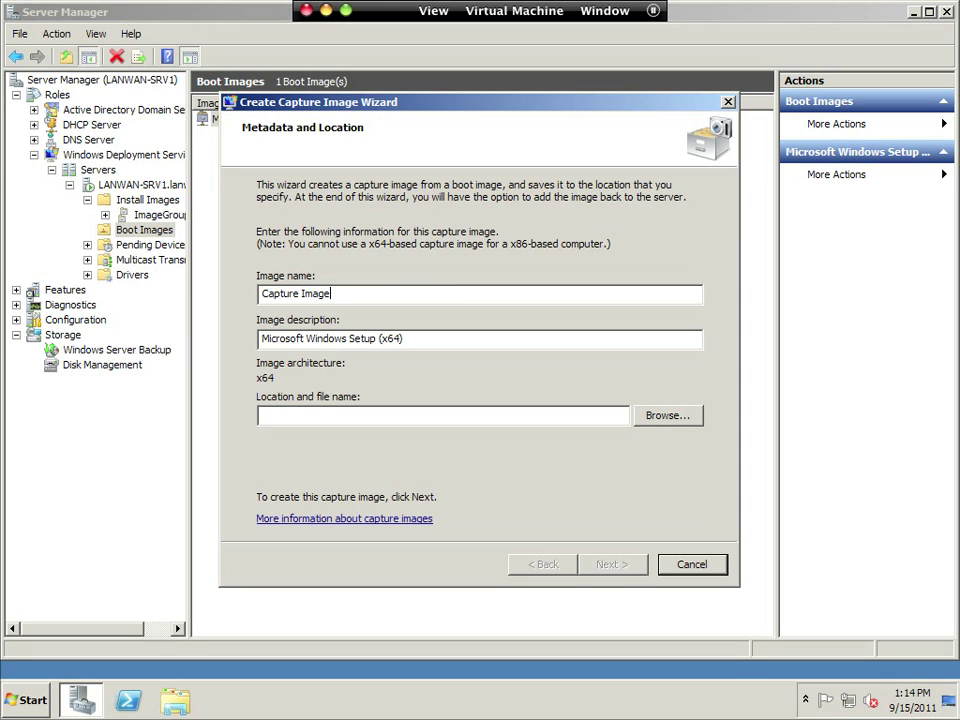
key(Tab)
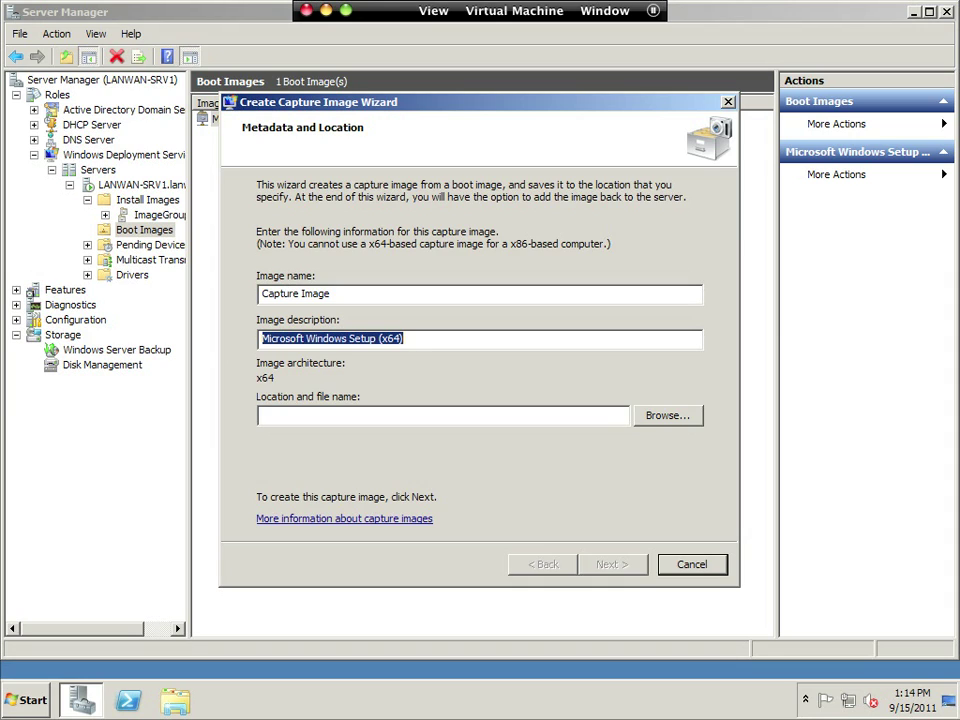
text(use to )
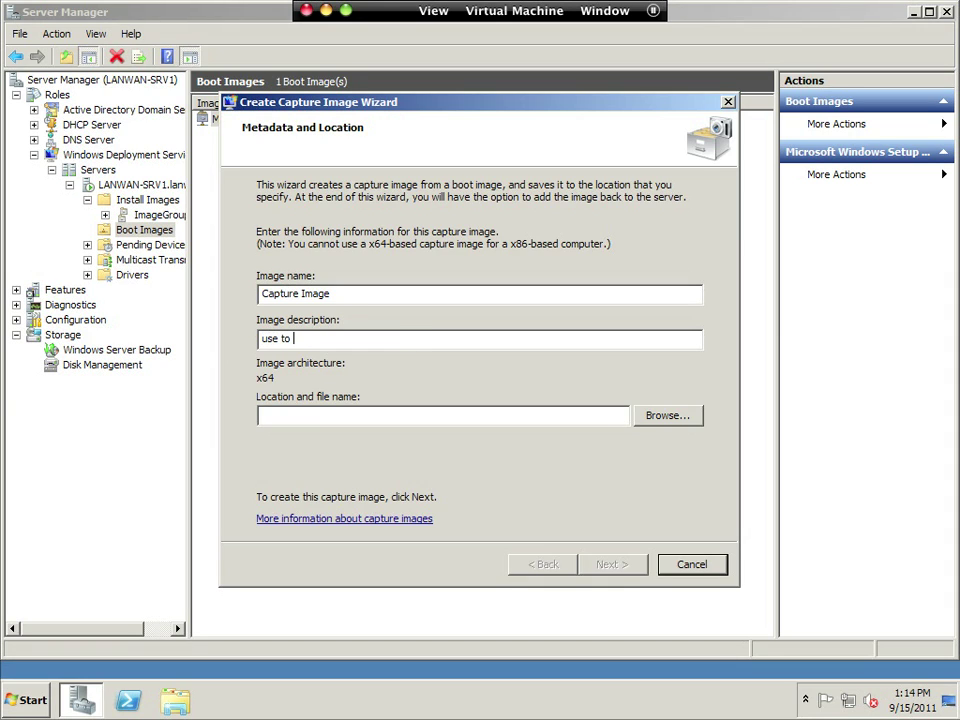
text(capture a clean, perfe)
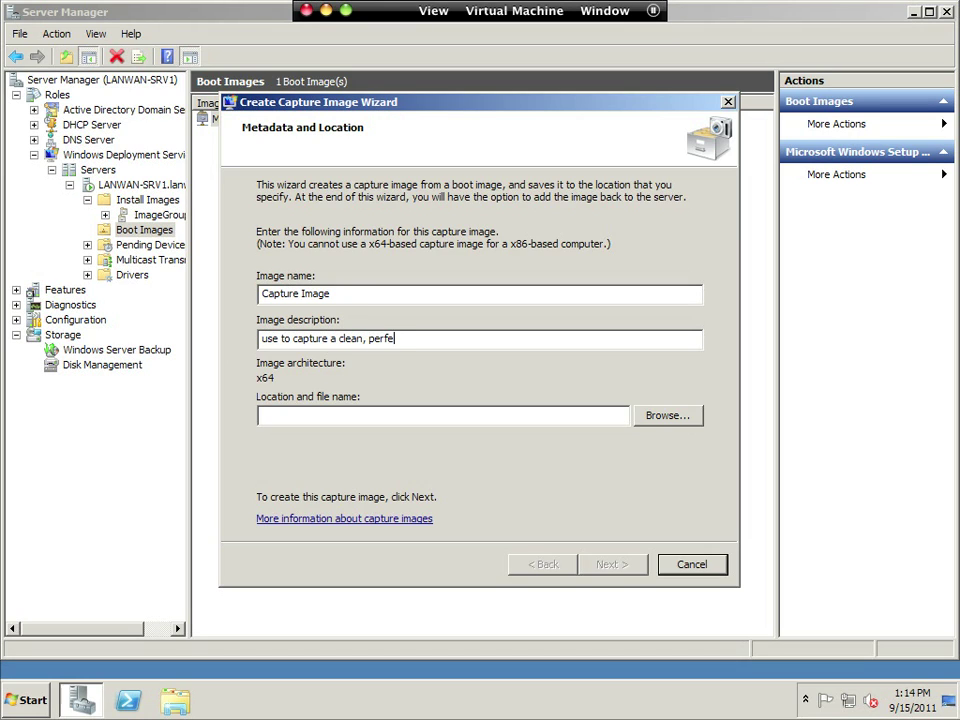
text(ct installation of a workstation)
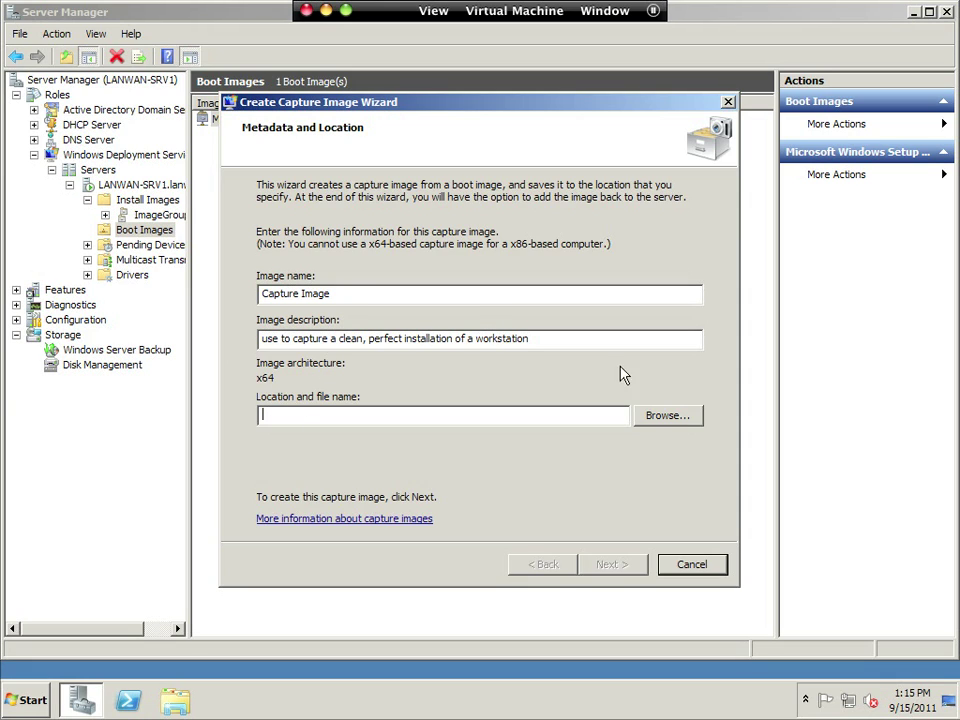
- Set the capture image's file to captureimage on the WDS-DATA (E:) drive and create the image
key(Tab)
key(Return)
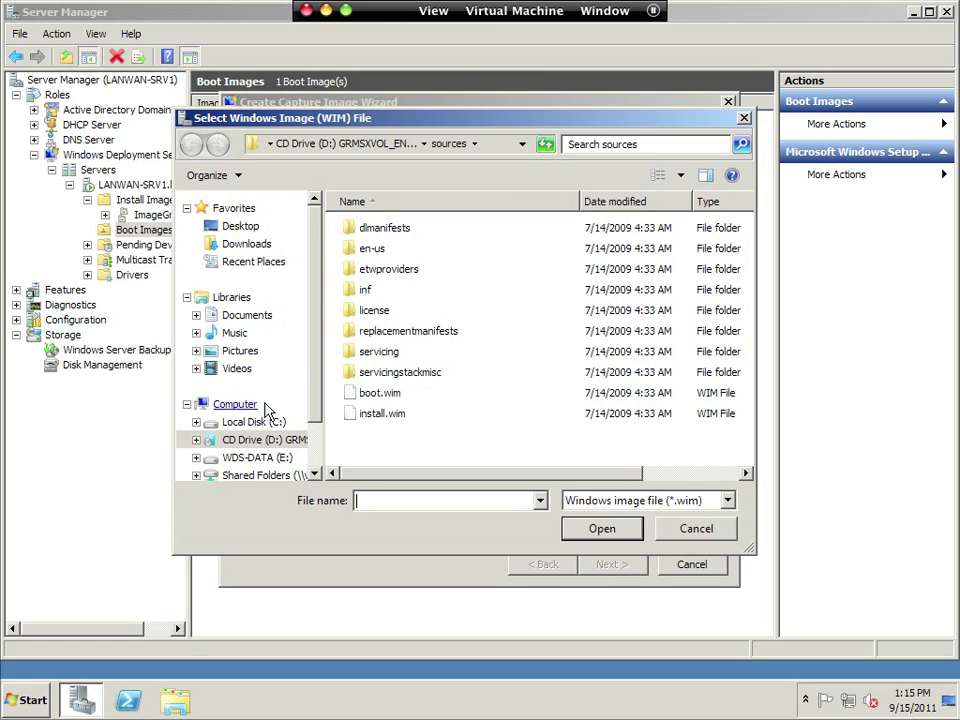
click(257, 457)
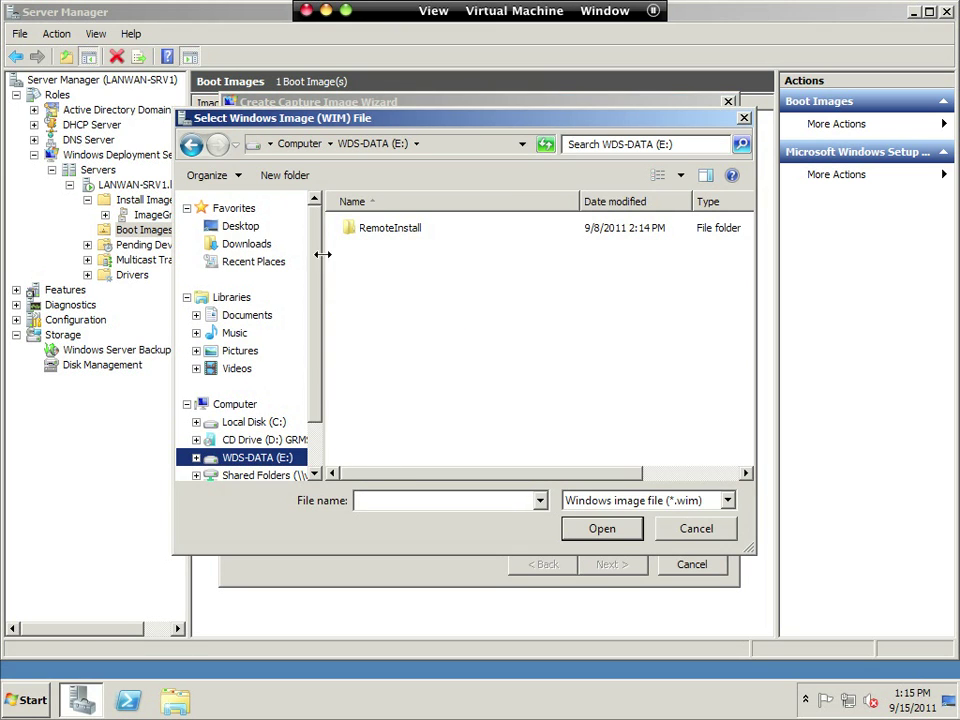
click(383, 413)
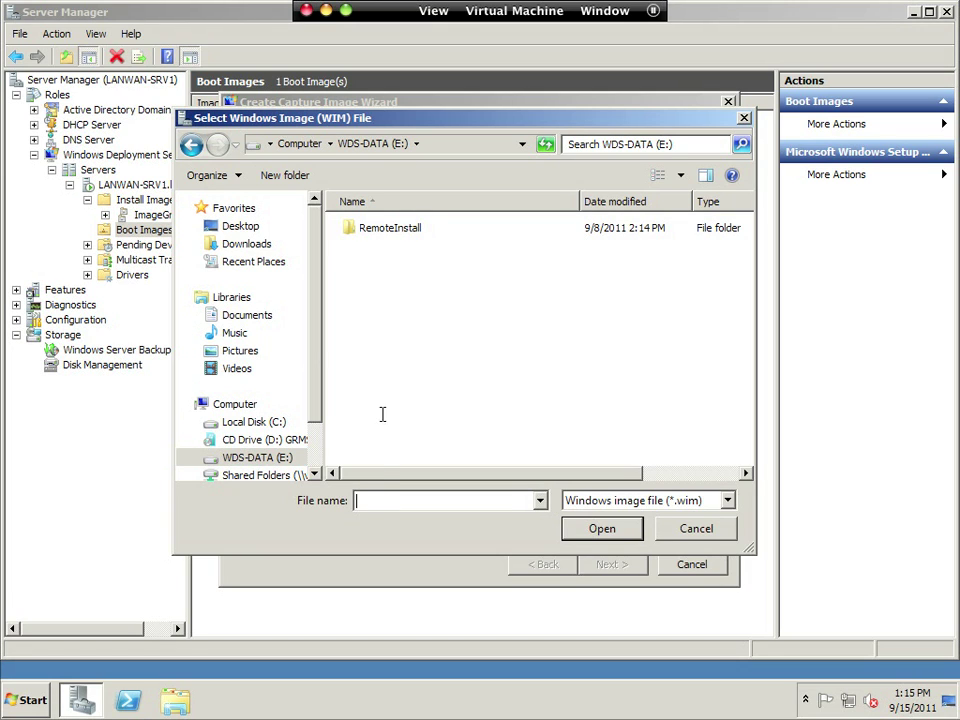
key(Tab)
text(captureimage)
key(Return)
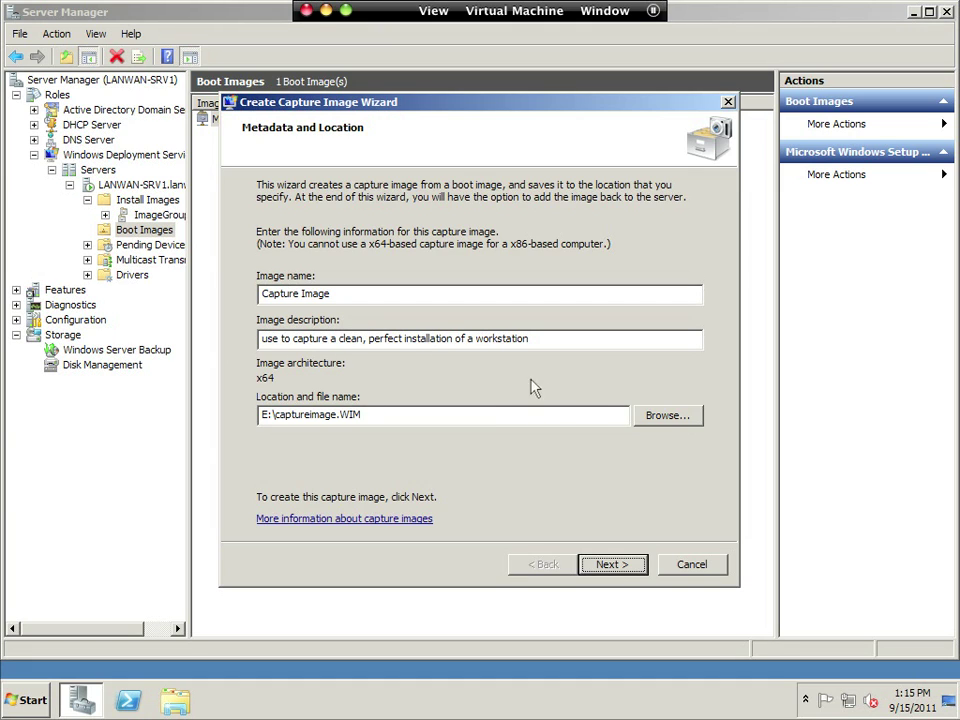
key(Return)
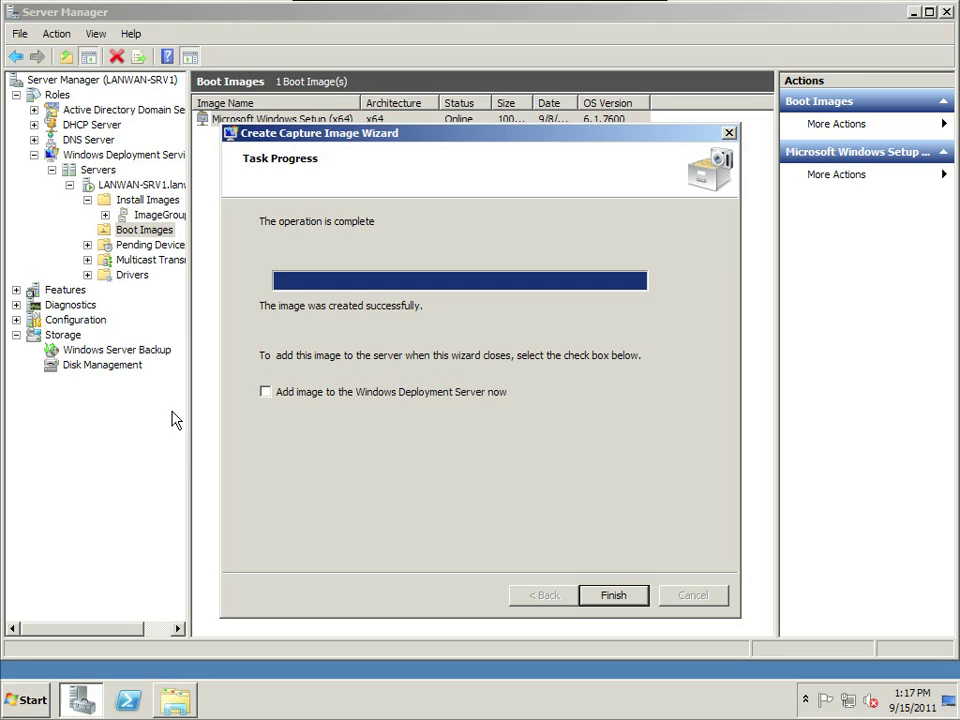
- Check the captureimage.WIM file on the WDS-DATA (E:) drive in Windows Explorer, and close the window
key(super+e)
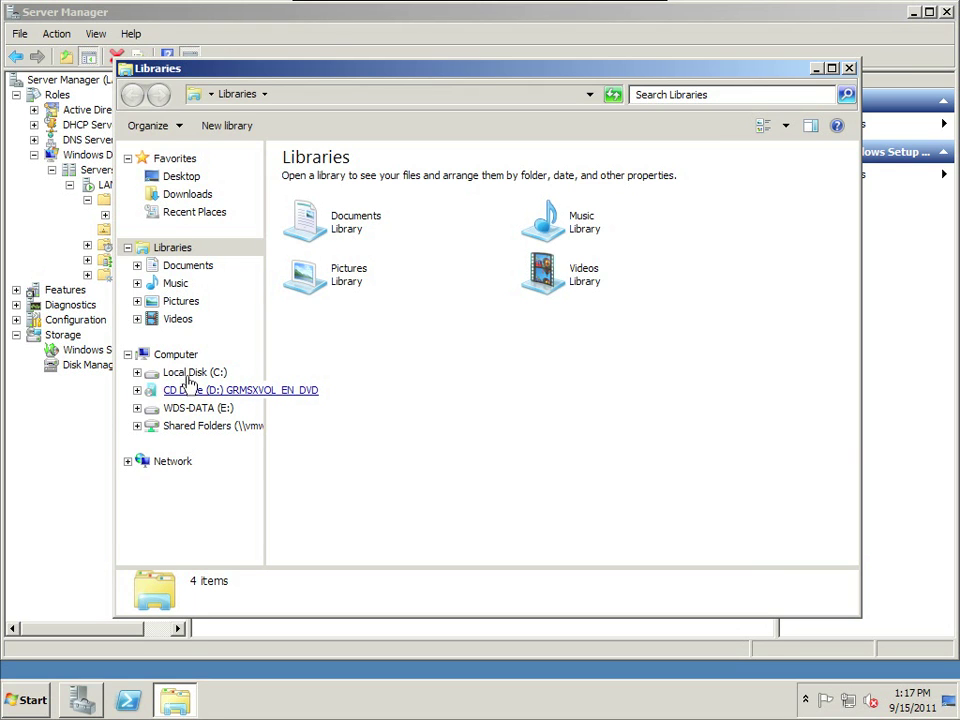
click(198, 408)
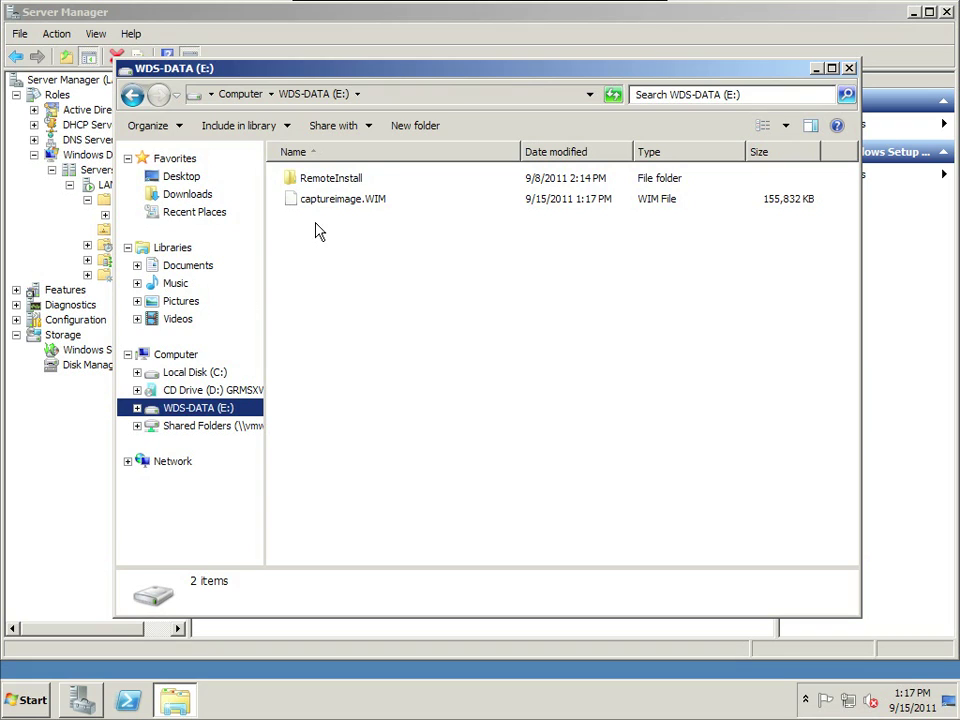
click(345, 204)
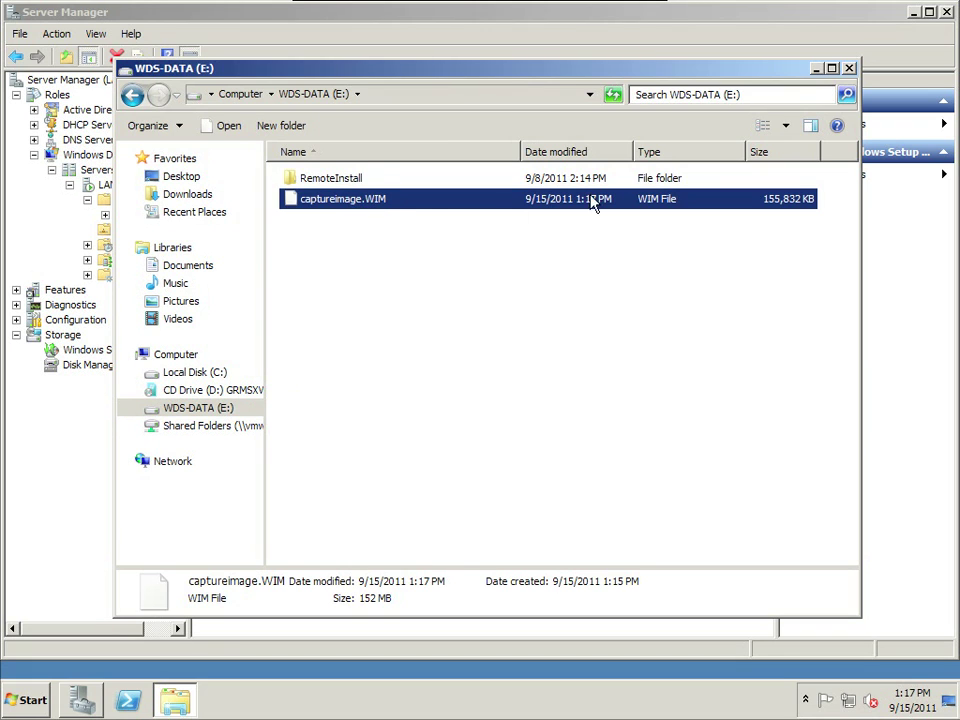
click(514, 216)
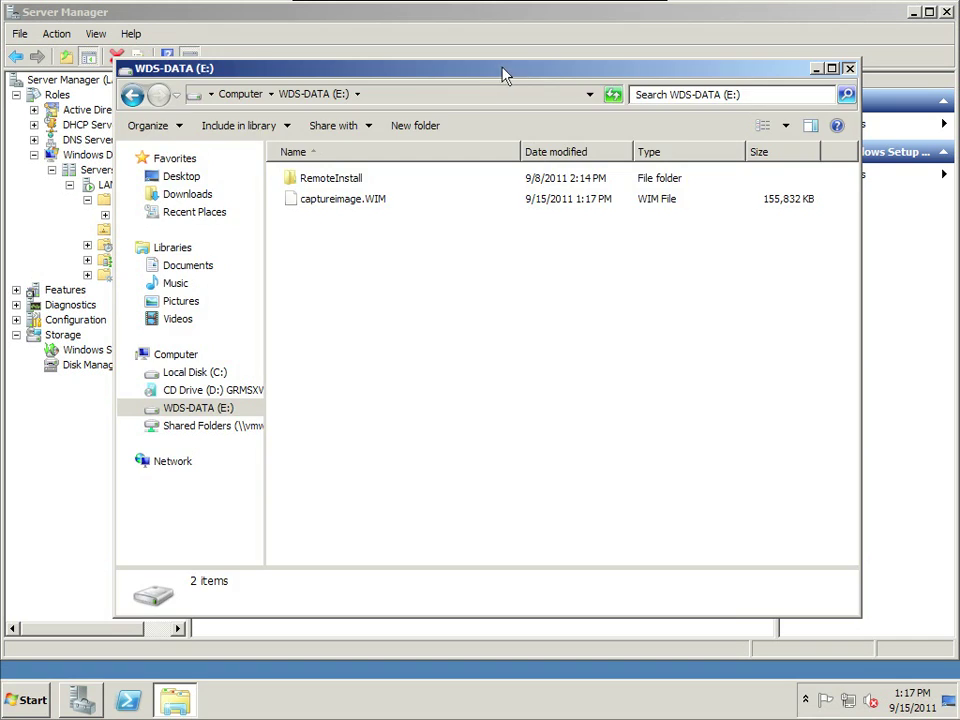
key(alt+F4)
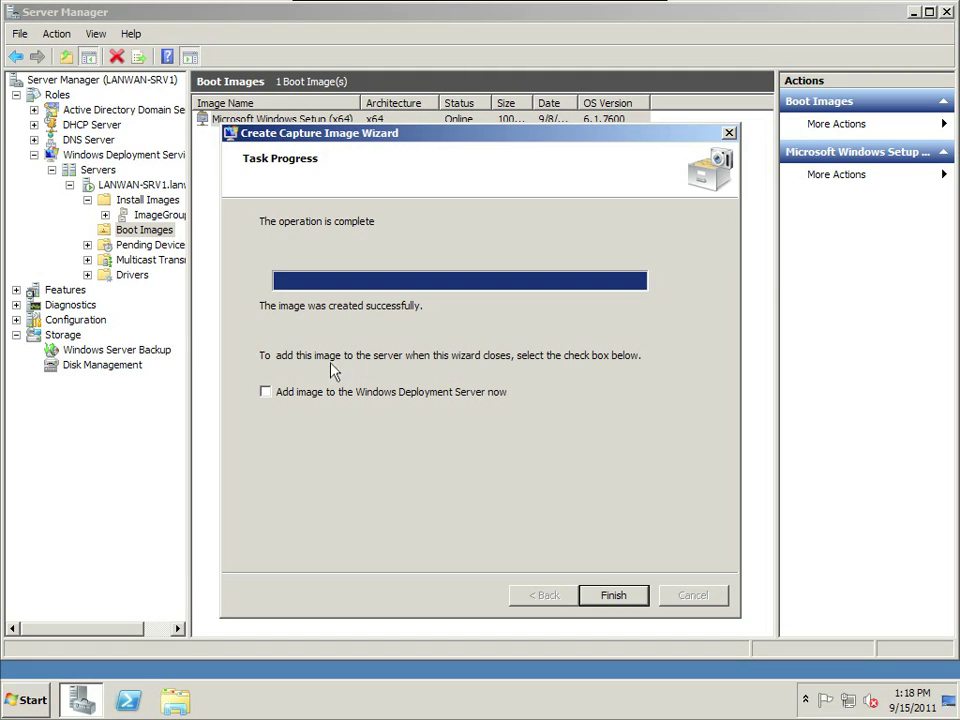
- Add E:\captureimage.WIM to the Windows Deployment Server as a boot image and select Capture Image in the list
key(space)
key(Return)
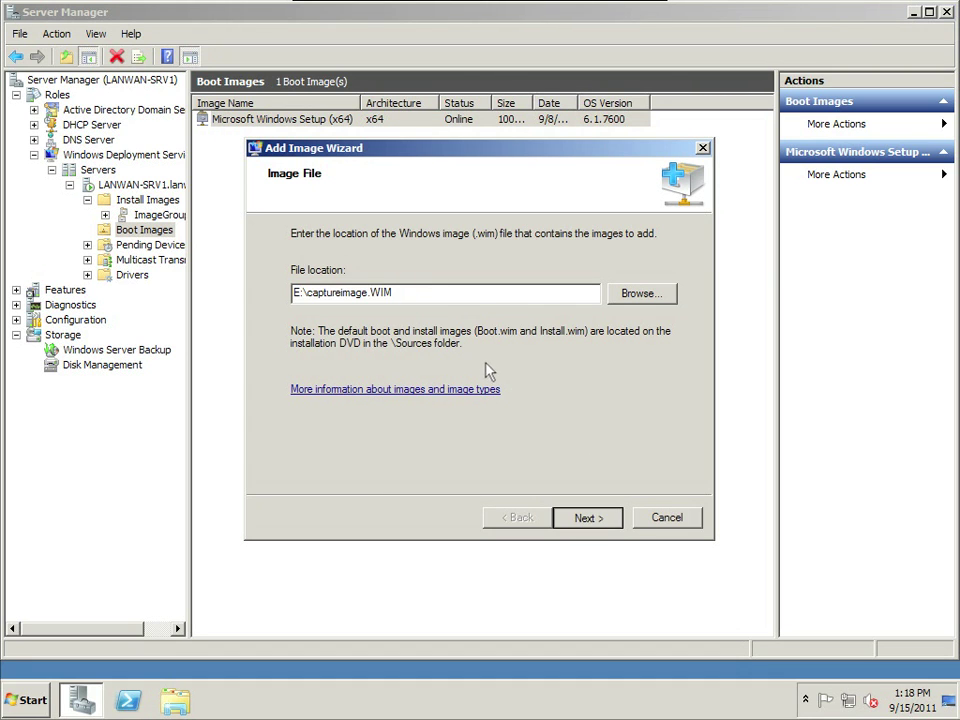
key(Return)
key(Return)
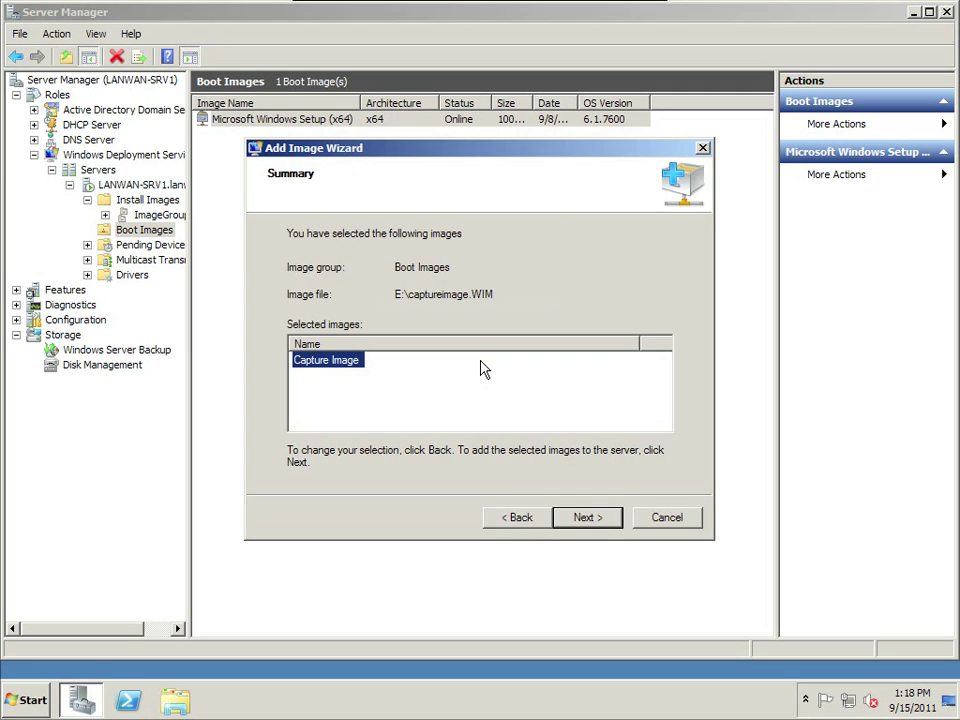
key(Return)
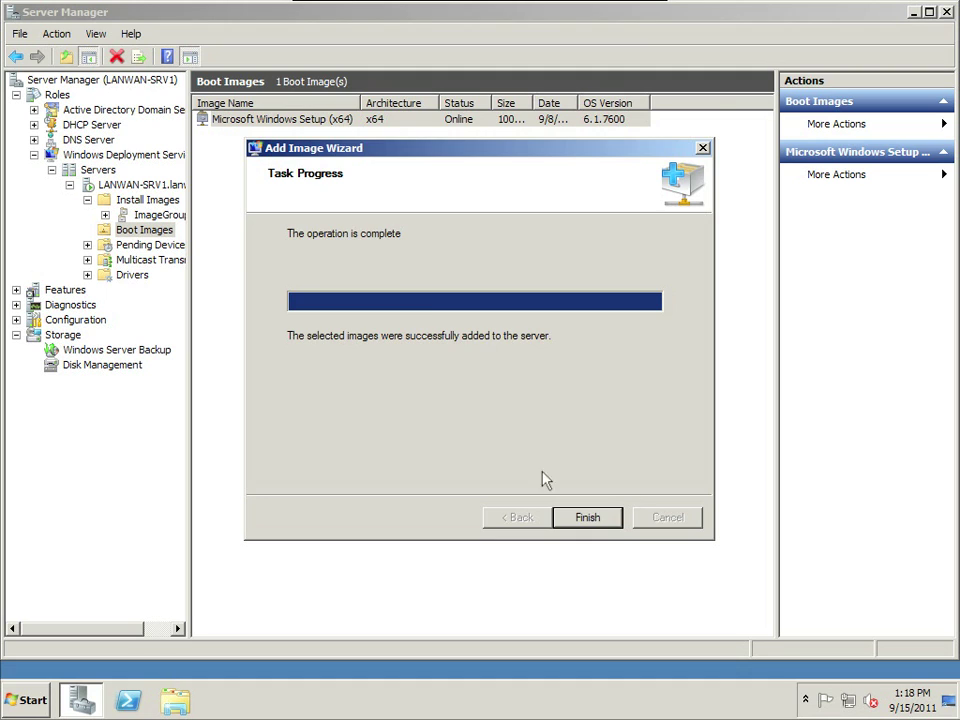
click(587, 517)
click(278, 138)
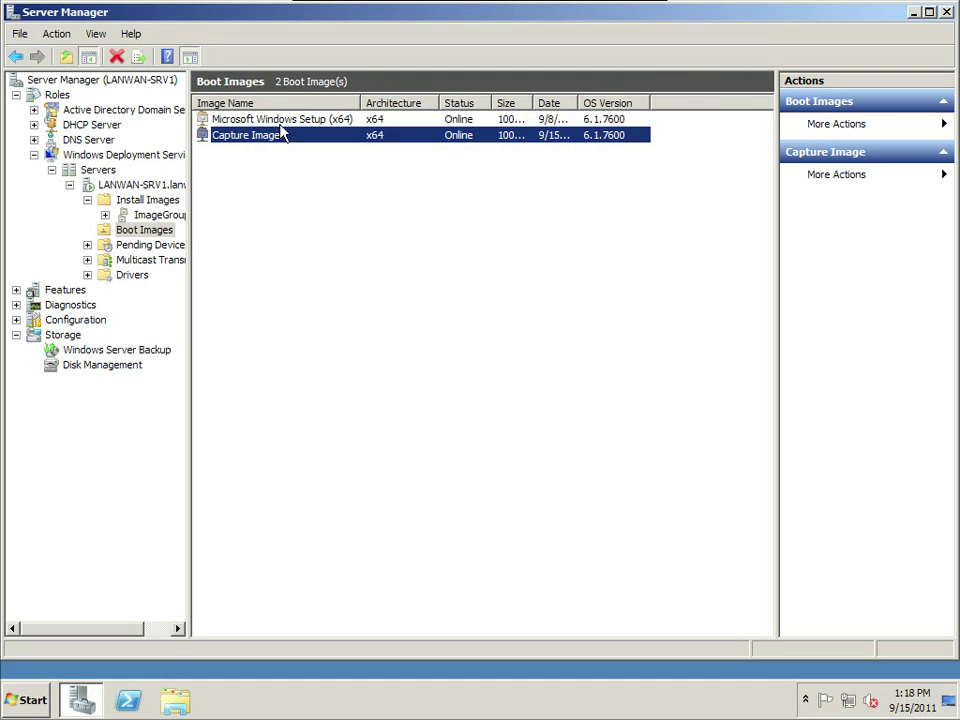
click(278, 138)
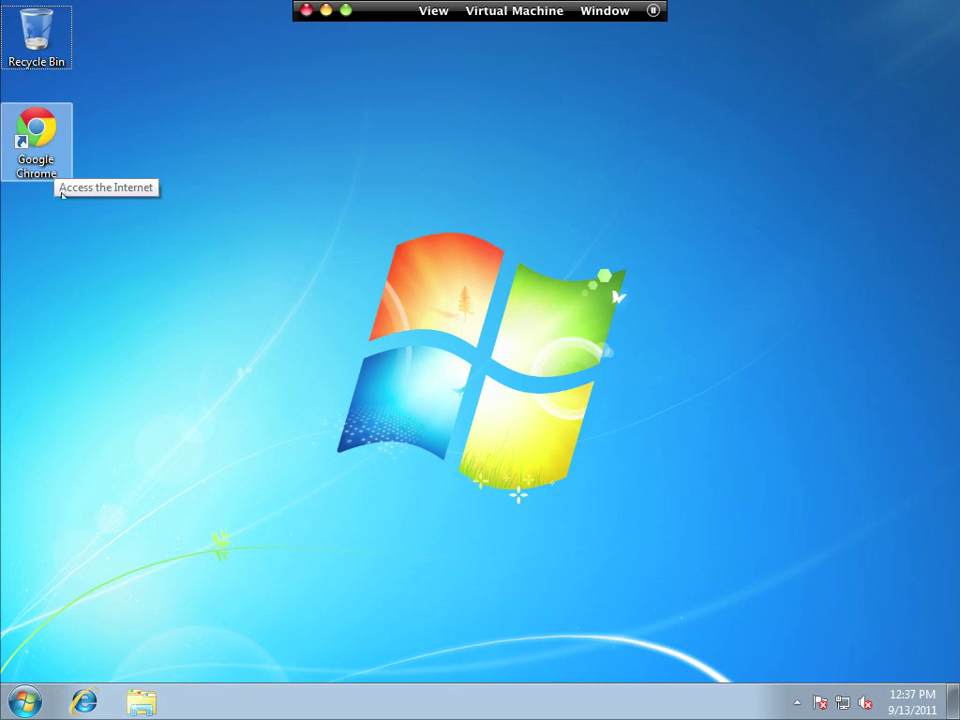
- Restart Windows 7 in the workstation virtual machine
click(29, 708)
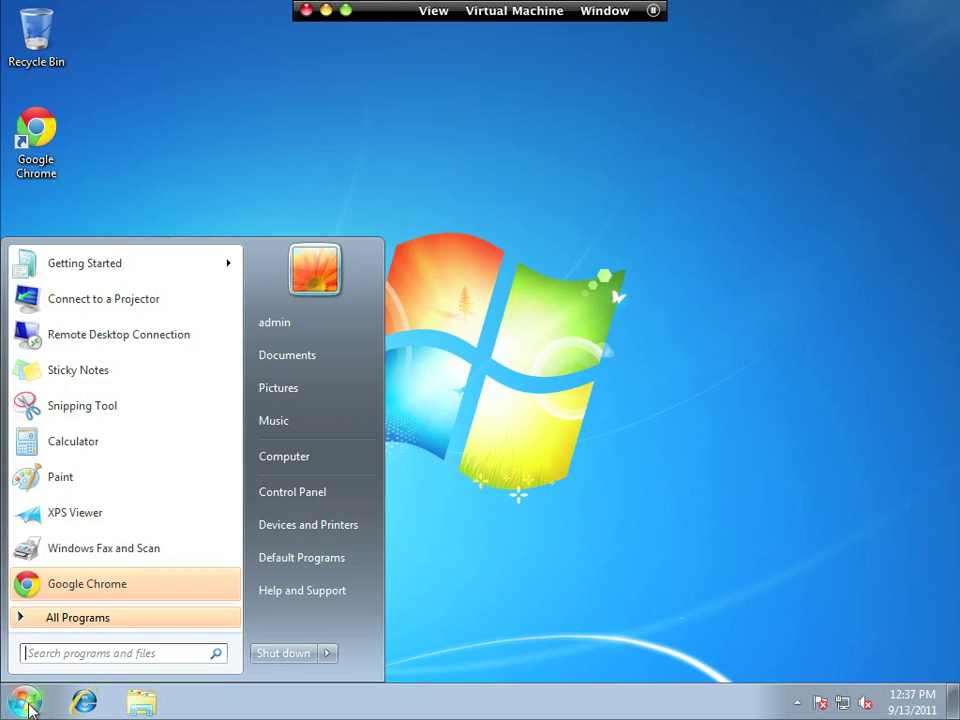
click(328, 656)
click(403, 608)
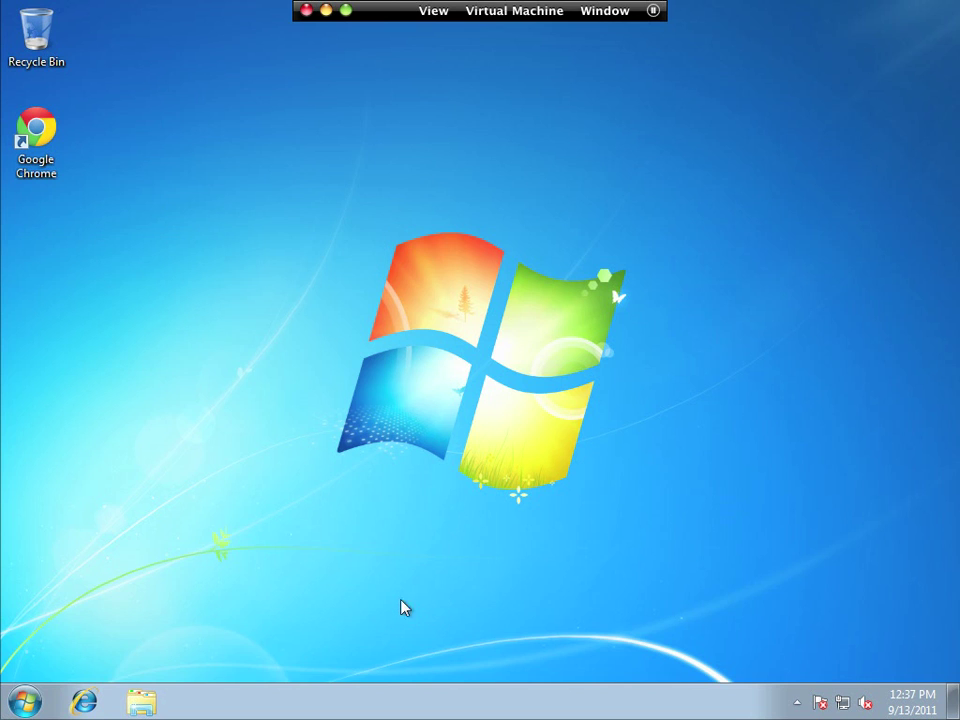
- Check the startup device in the virtual machine's advanced settings, and close the settings window
click(495, 10)
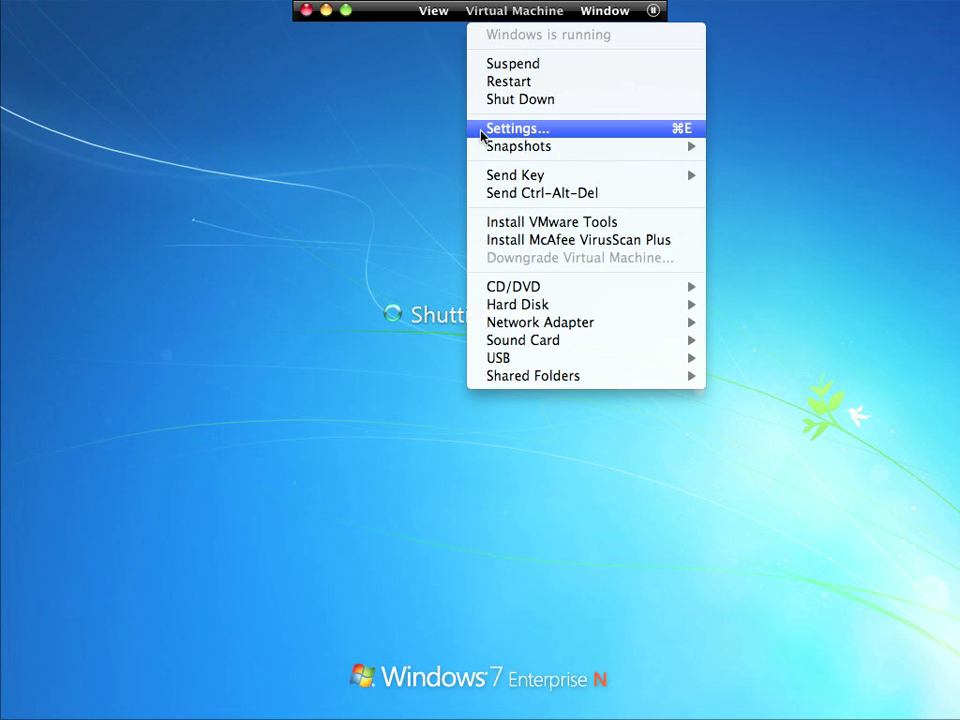
click(486, 130)
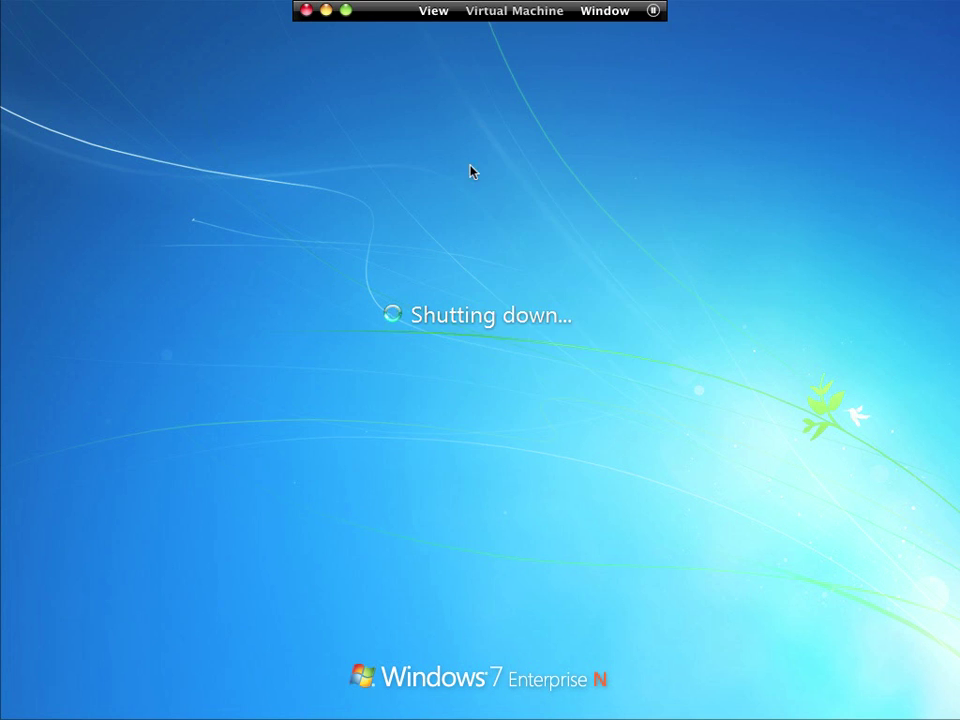
click(406, 522)
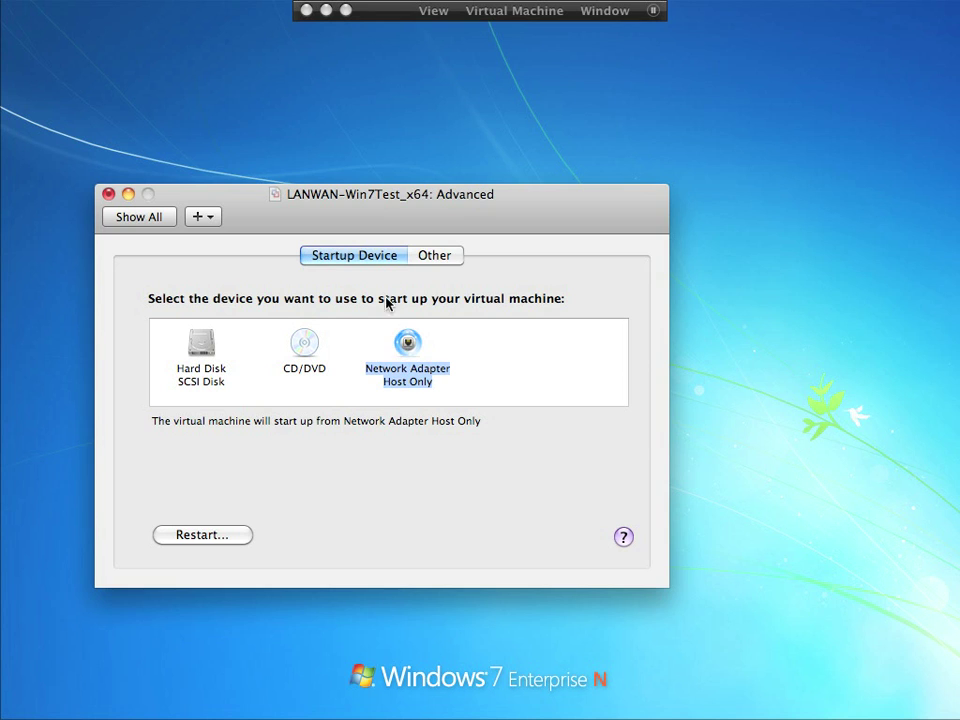
click(110, 195)
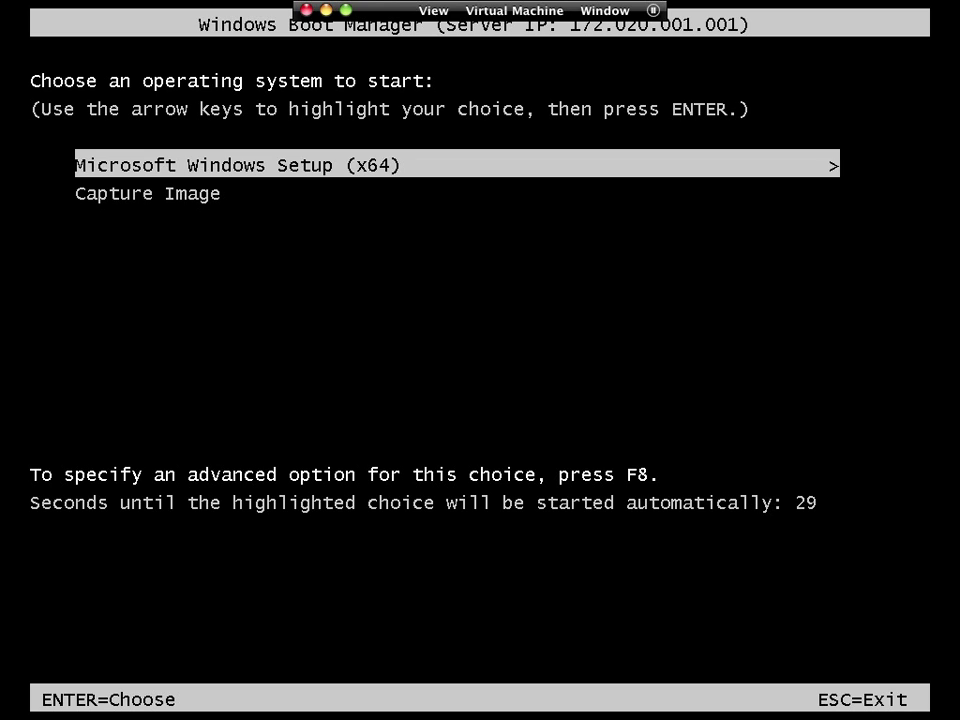
- Boot the workstation into Capture Image from the network boot list
key(Down)
key(Up)
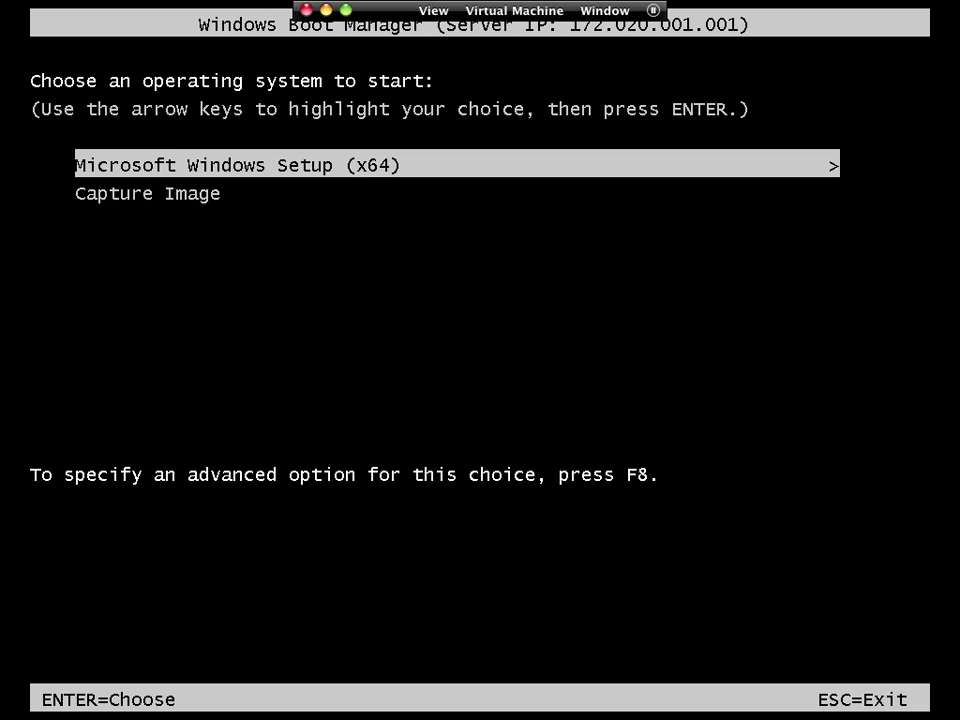
key(Down)
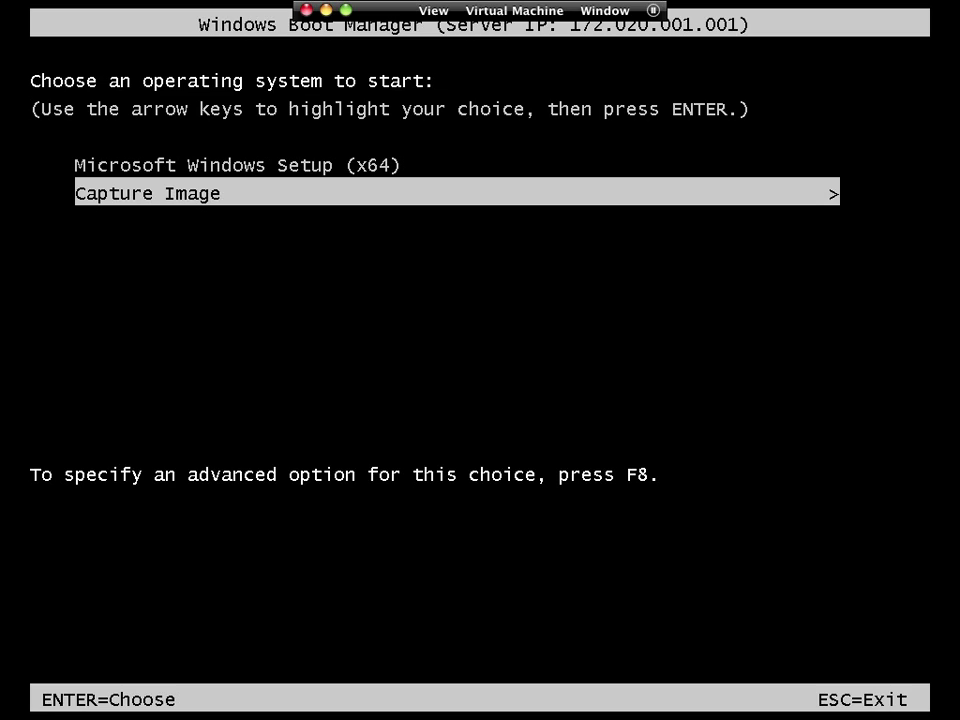
key(Return)
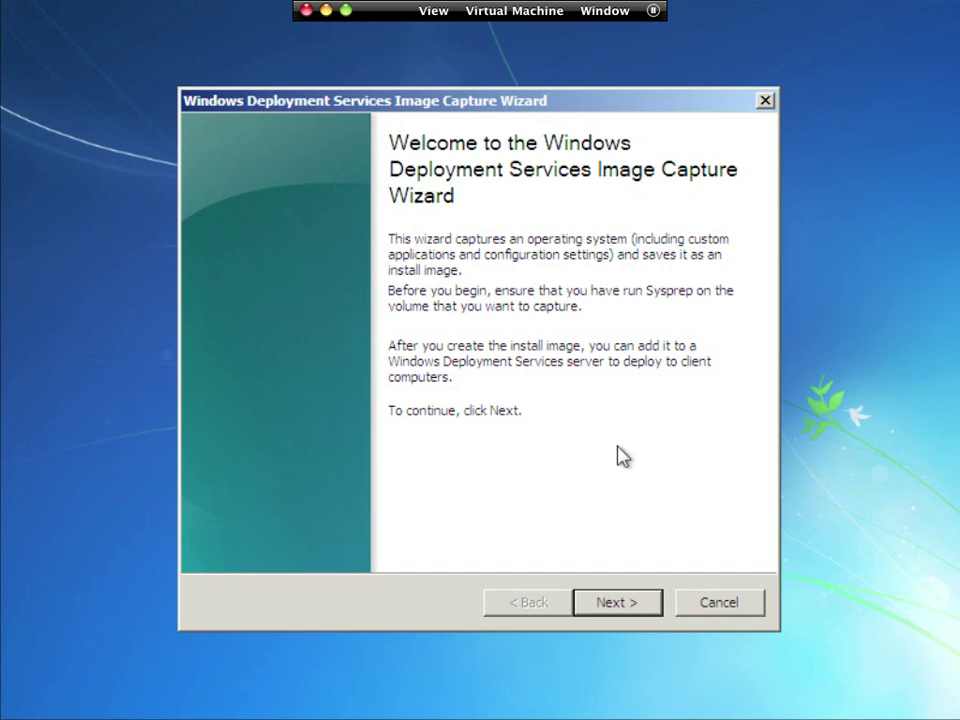
- Continue to the Directory to Capture page of the Image Capture Wizard and check the volumes available to capture
click(628, 604)
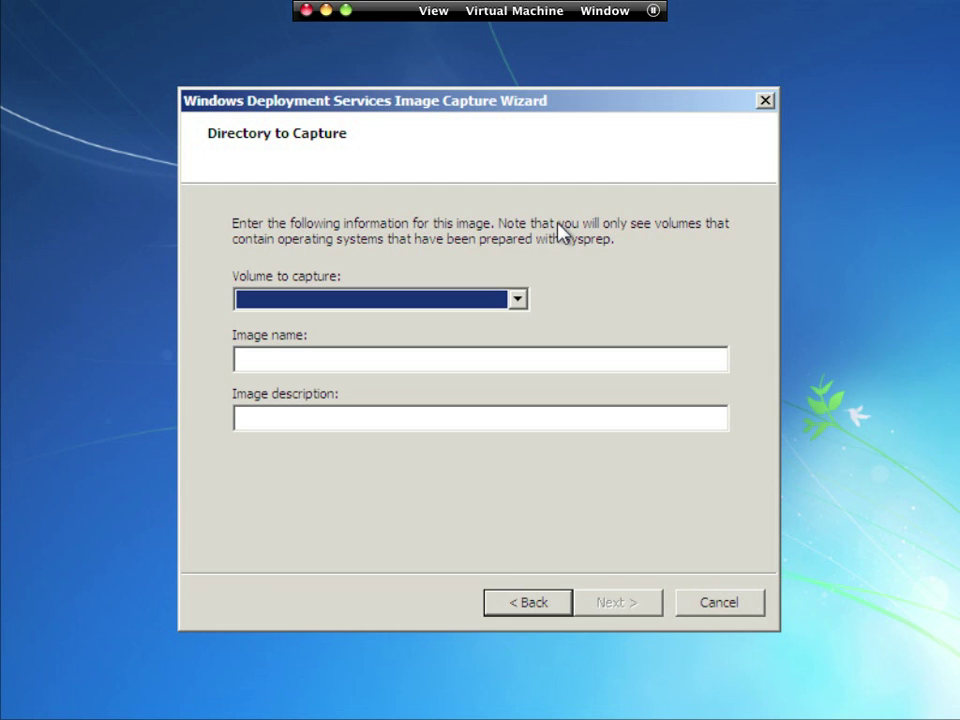
click(519, 301)
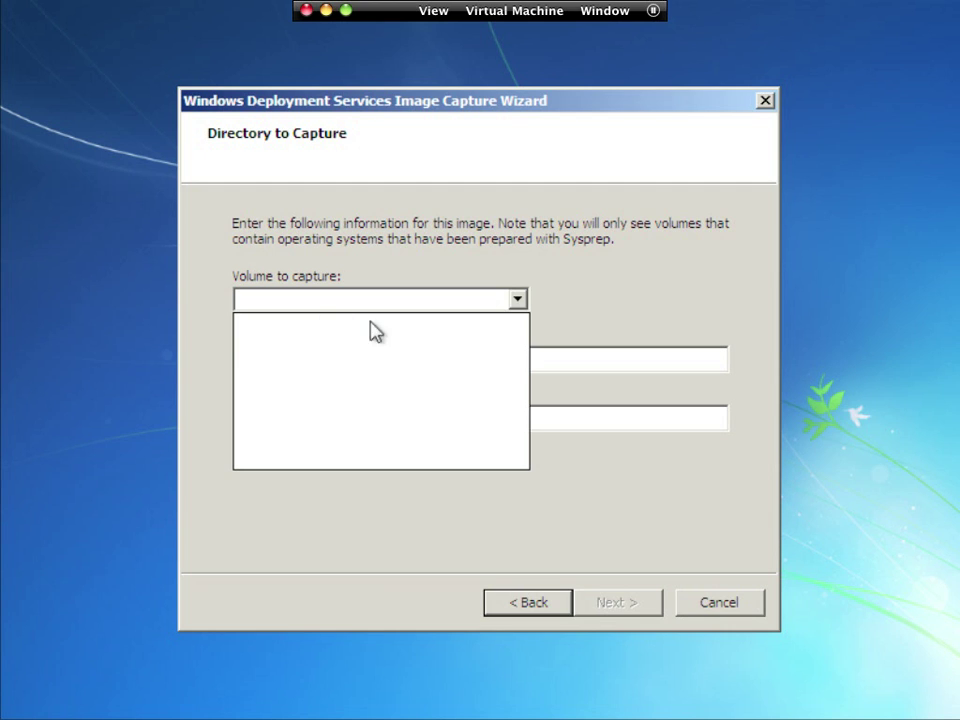
click(519, 252)
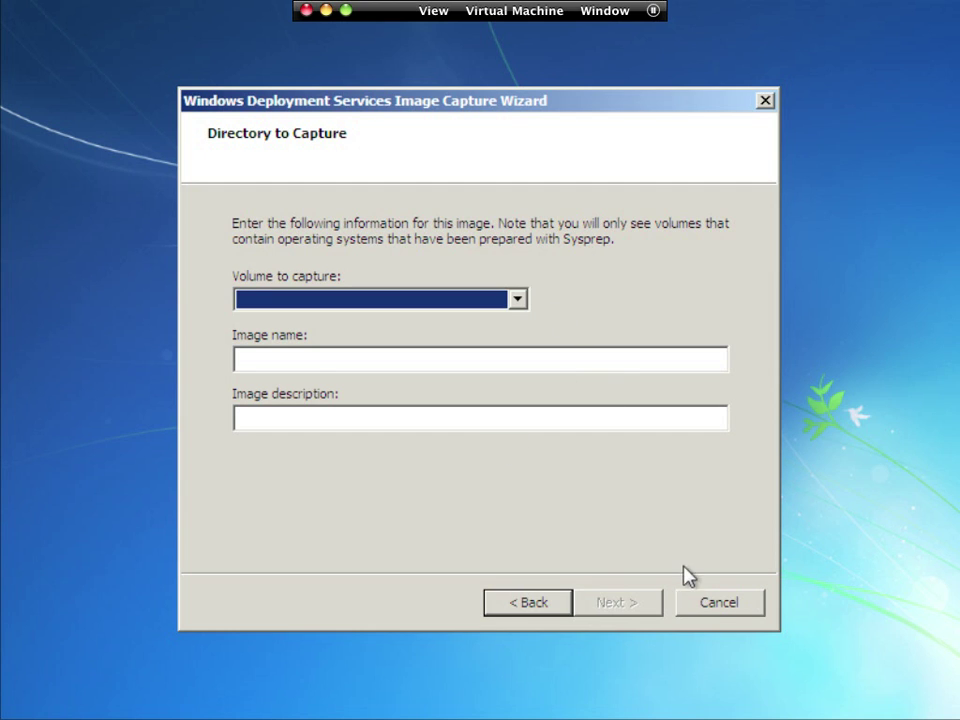
- Cancel the Image Capture Wizard and confirm the cancellation
click(709, 603)
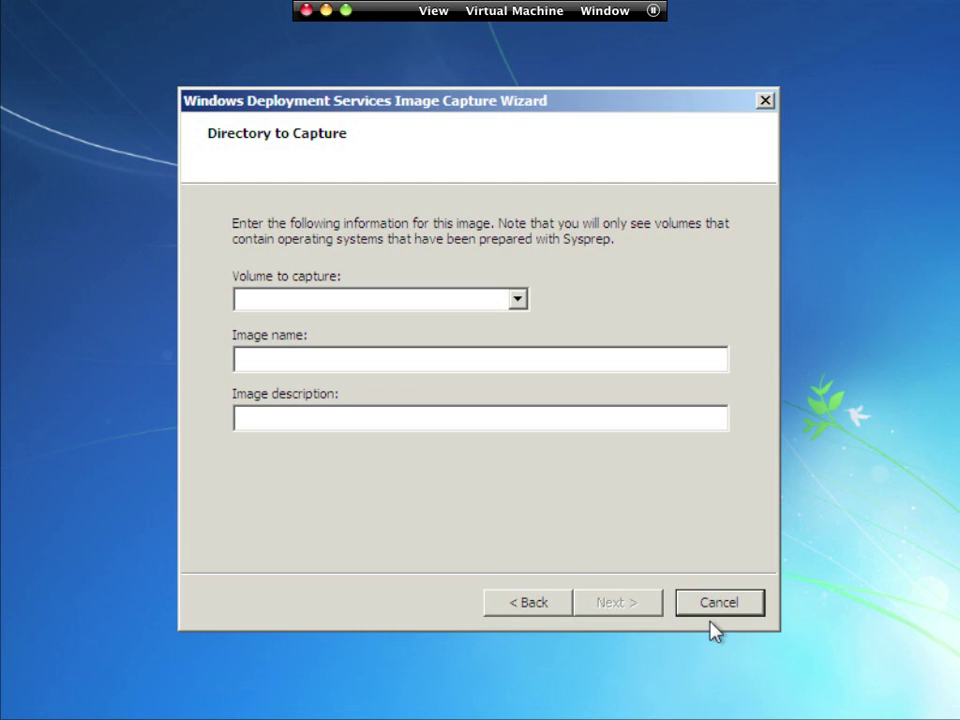
click(708, 615)
click(715, 612)
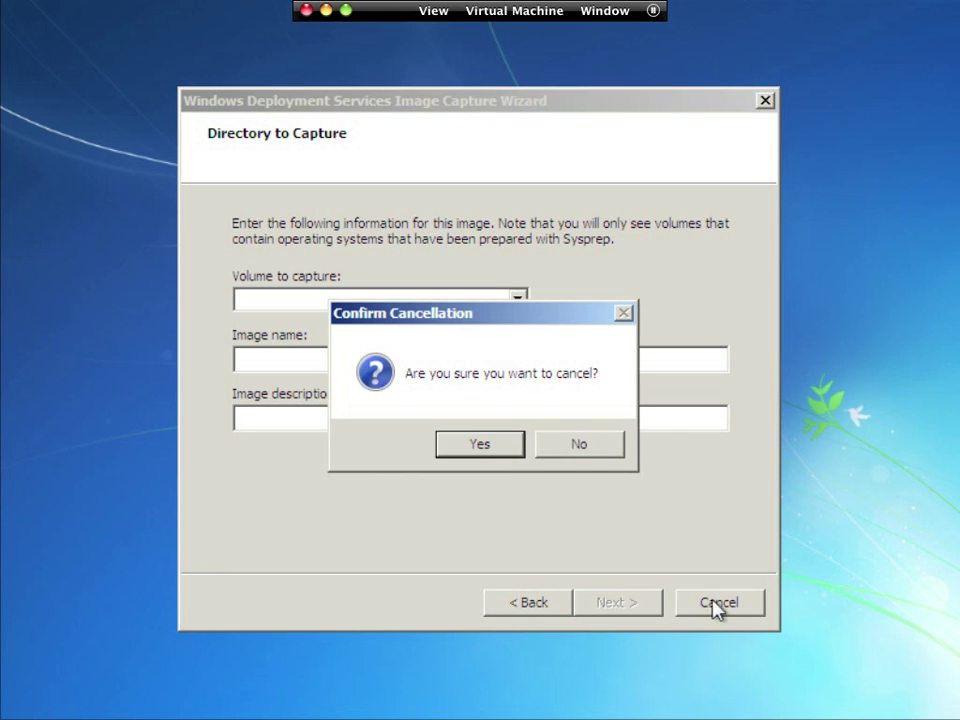
click(493, 453)
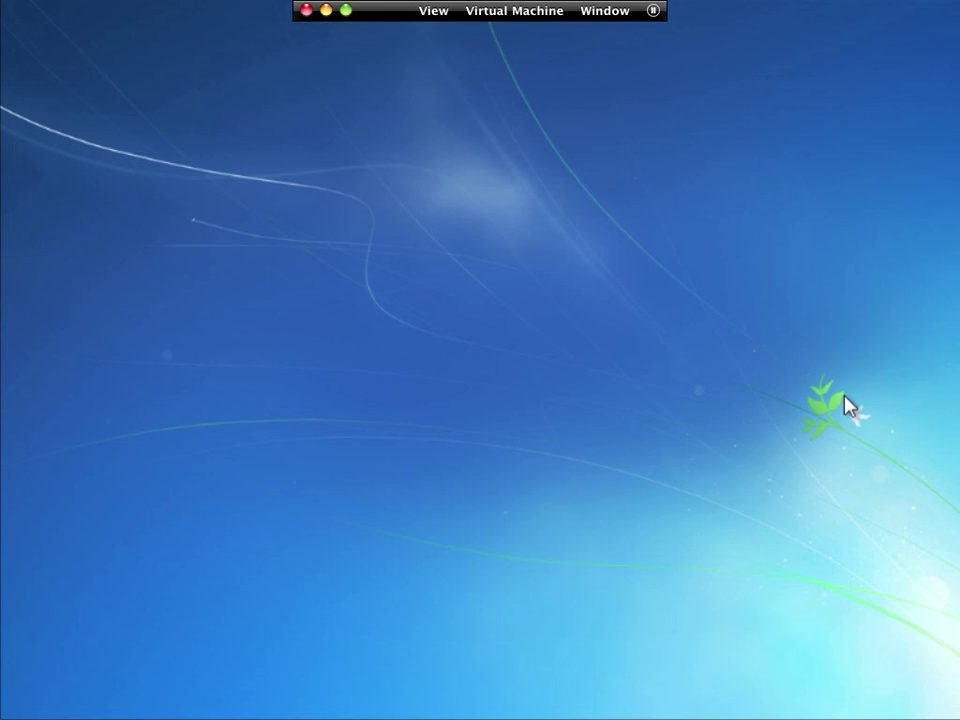